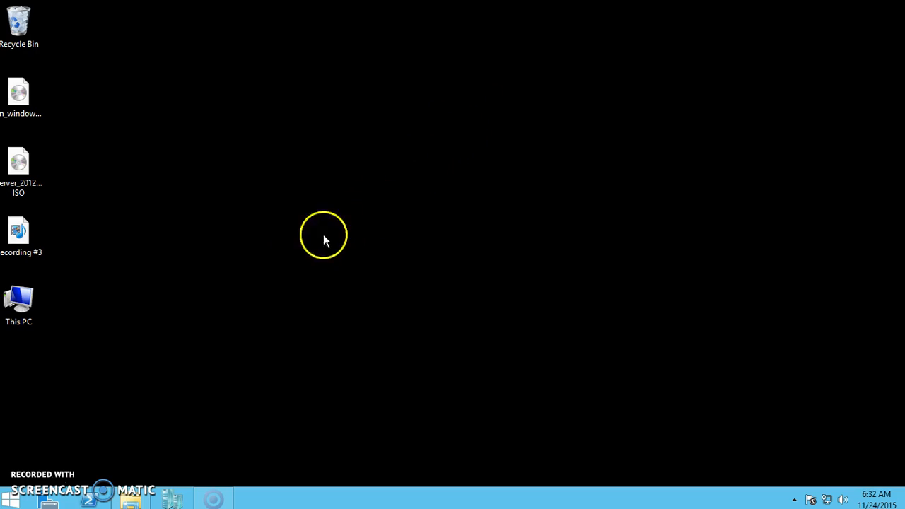
Search the Start screen for 'hyper' so Hyper-V Manager appears in the results
mouse_move(880, 196)
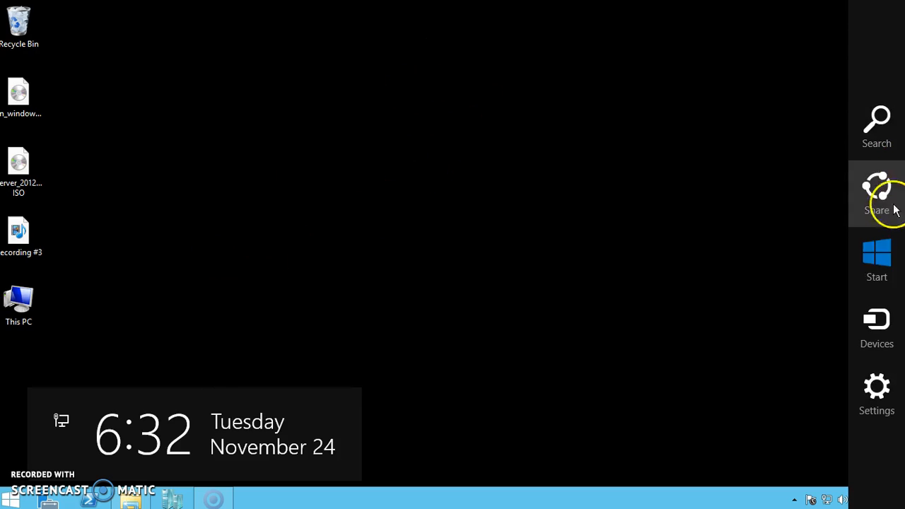
left_click(876, 271)
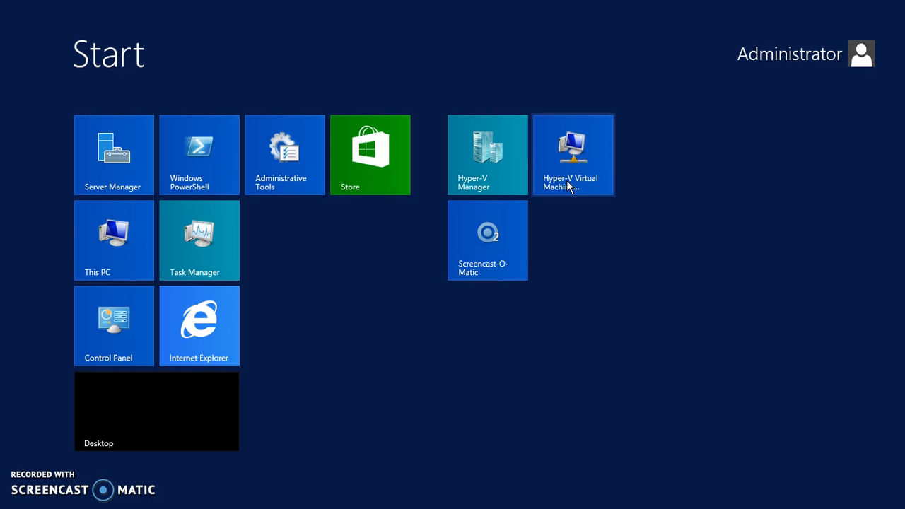
type("hyper-V Manager")
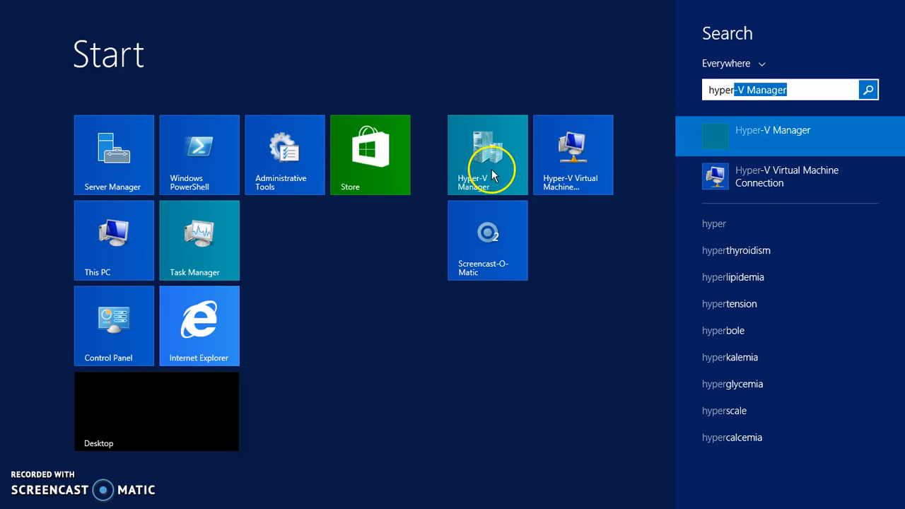
right_click(743, 143)
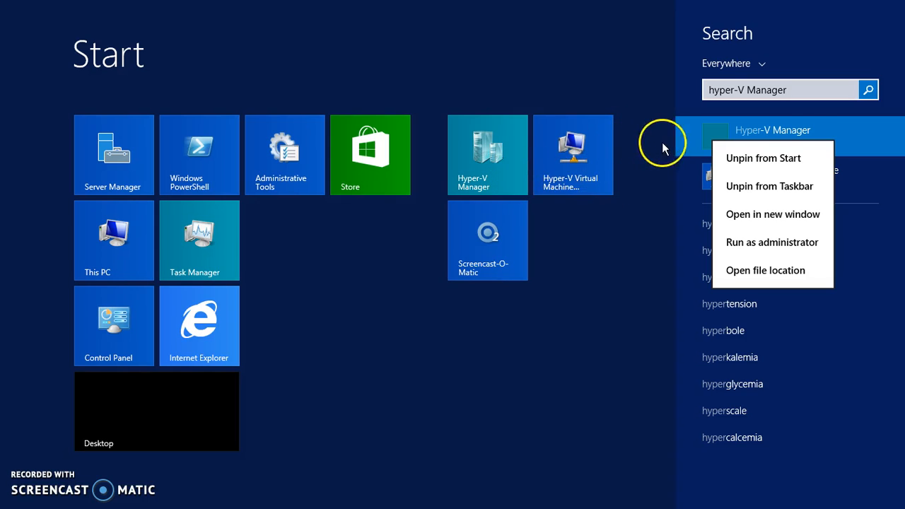
key("Escape")
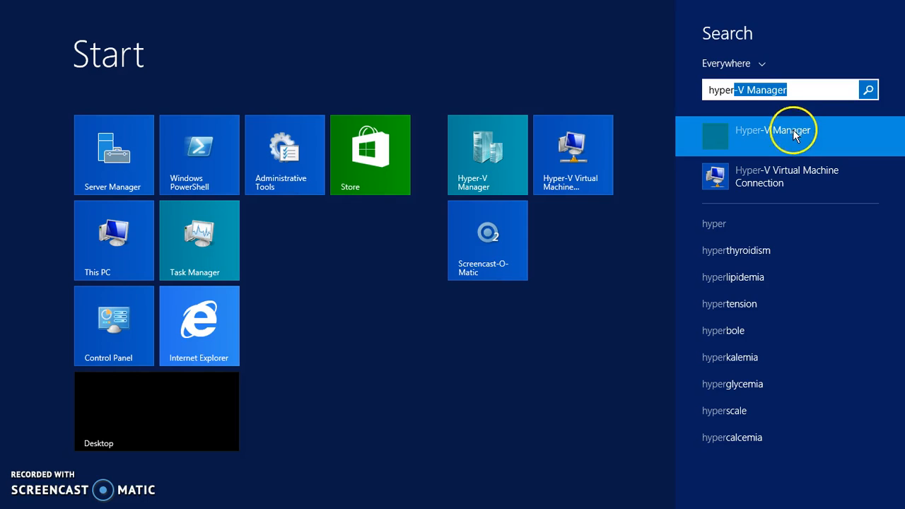
Launch Hyper-V Manager and connect to the 'server 2012' virtual machine
left_click(777, 139)
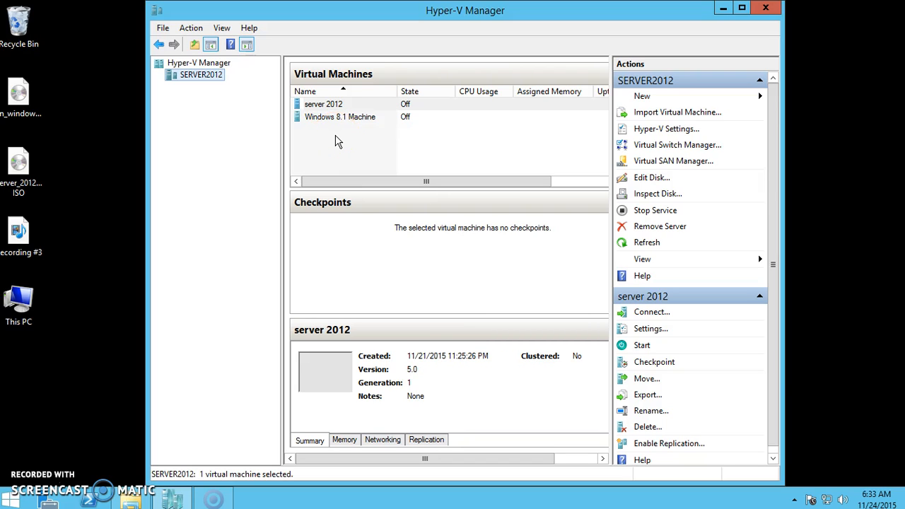
left_click(339, 108)
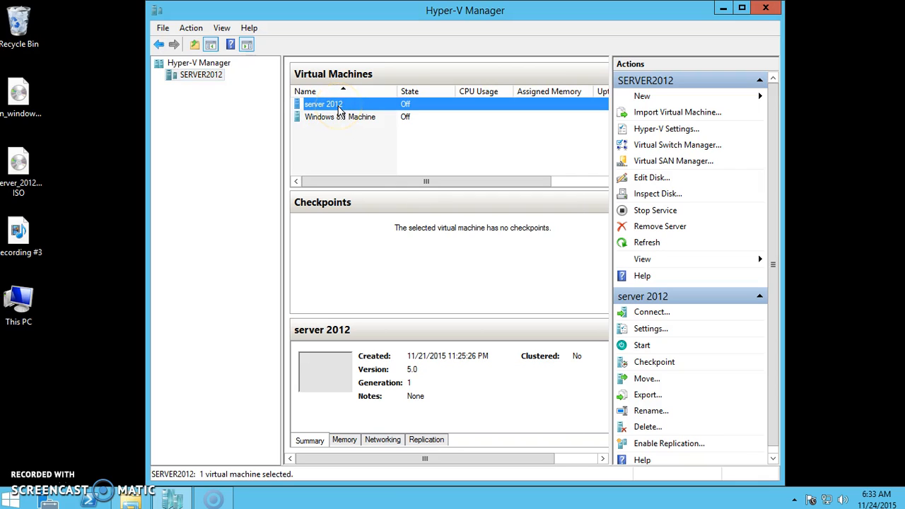
right_click(339, 107)
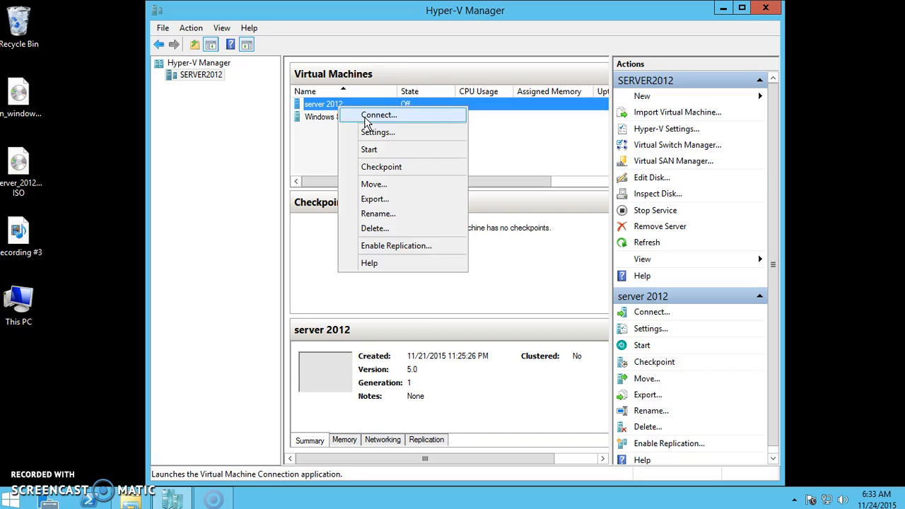
left_click(366, 118)
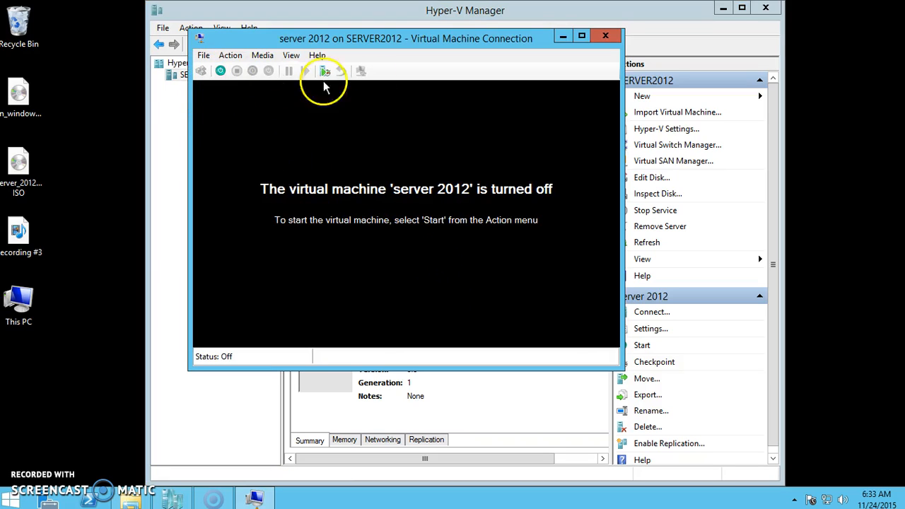
Power on the server 2012 VM and reposition its connection window while it boots
left_click(222, 73)
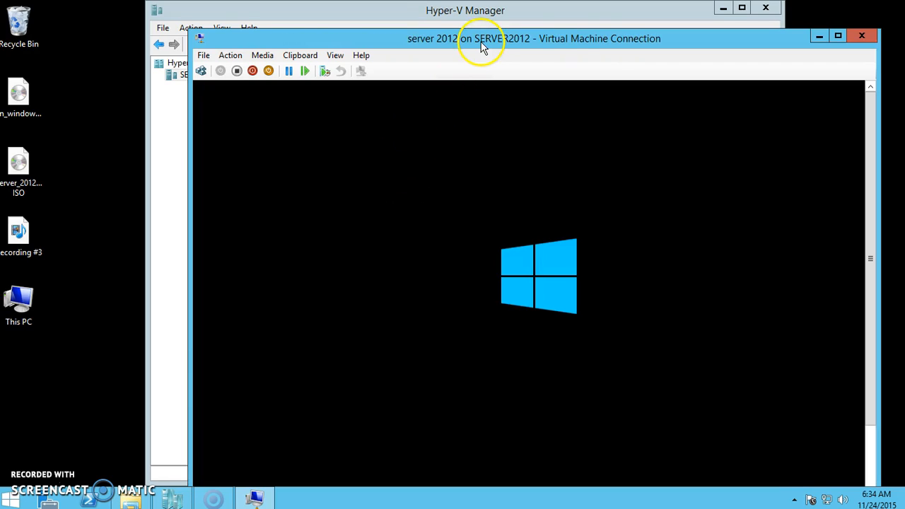
left_click_drag(479, 41, 467, 27)
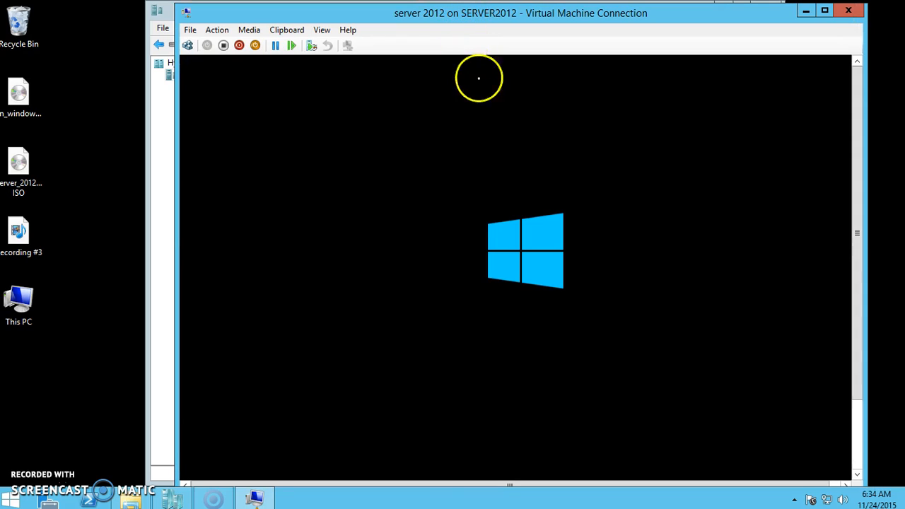
left_click_drag(856, 258, 870, 194)
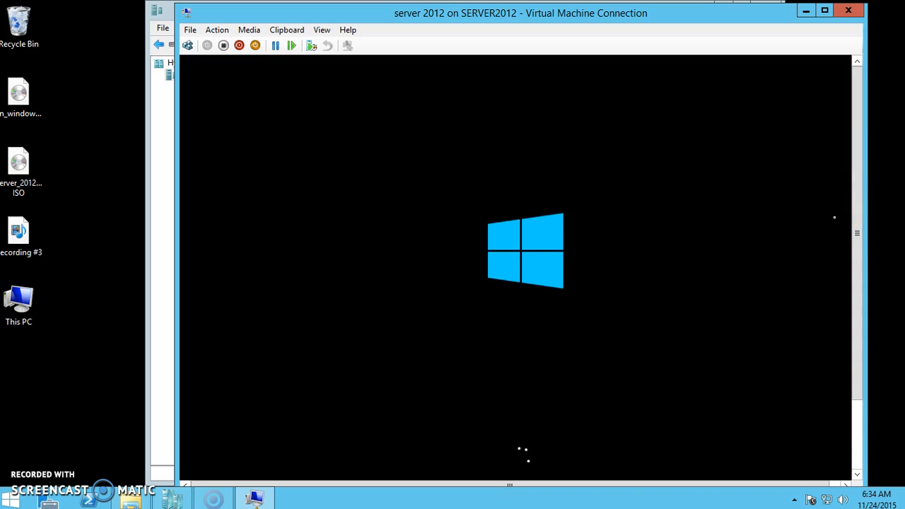
left_click_drag(858, 219, 867, 286)
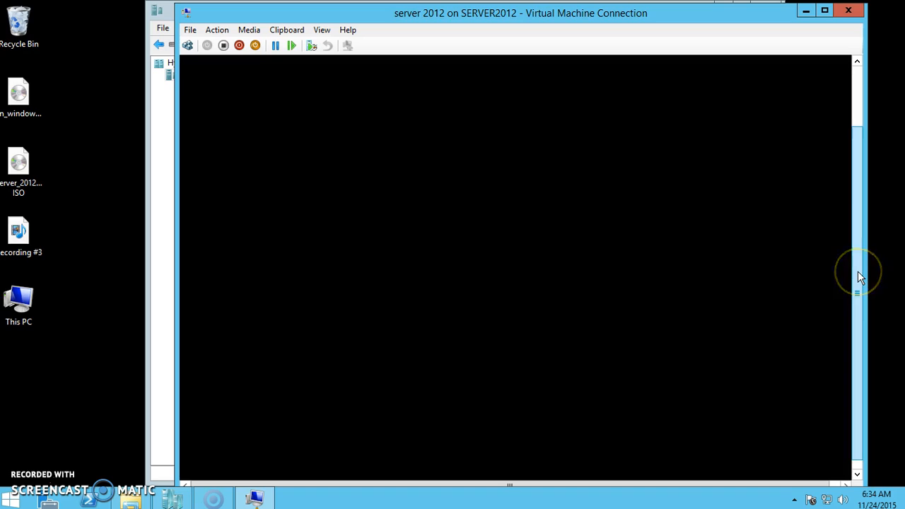
left_click_drag(859, 253, 867, 187)
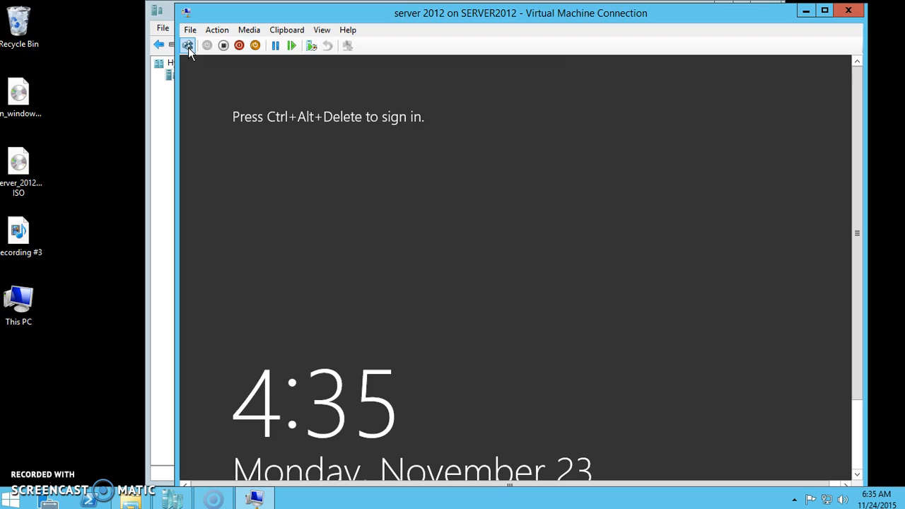
Send Ctrl+Alt+Delete and sign in as Administrator with the account password
left_click(188, 48)
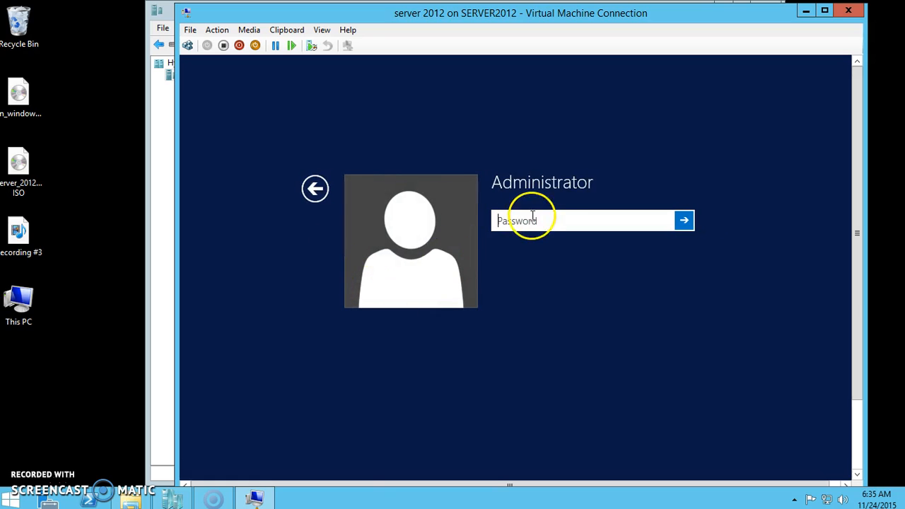
left_click(519, 225)
type("P")
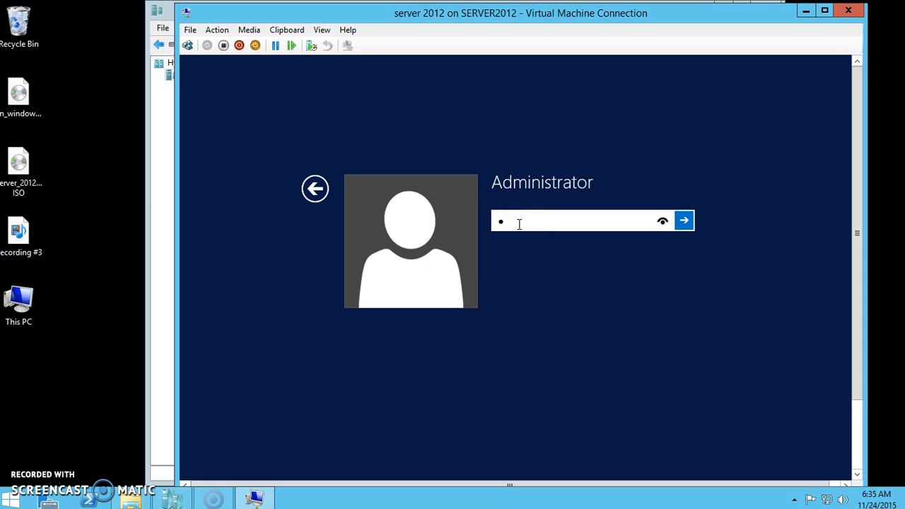
type("a")
key("BackSpace")
type("@ssw0rd")
key("Return")
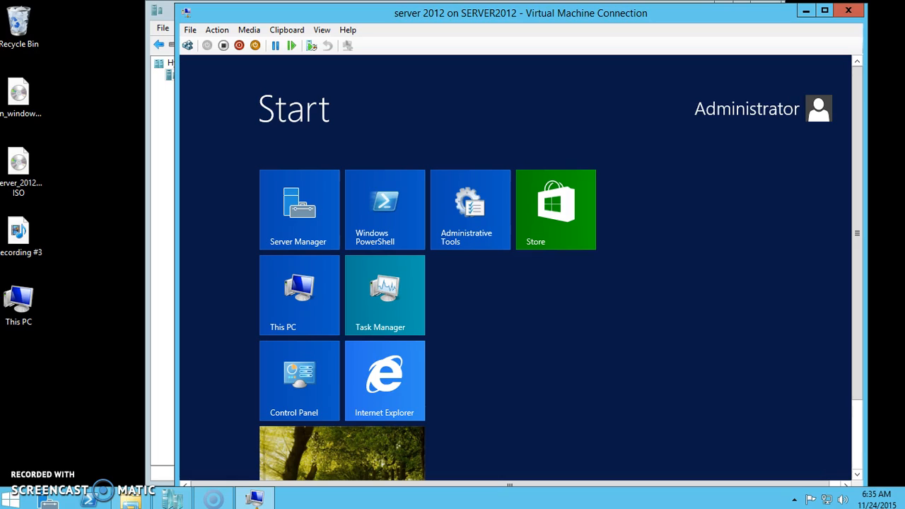
Open the Desktop tile on the VM's Start screen
left_click(372, 439)
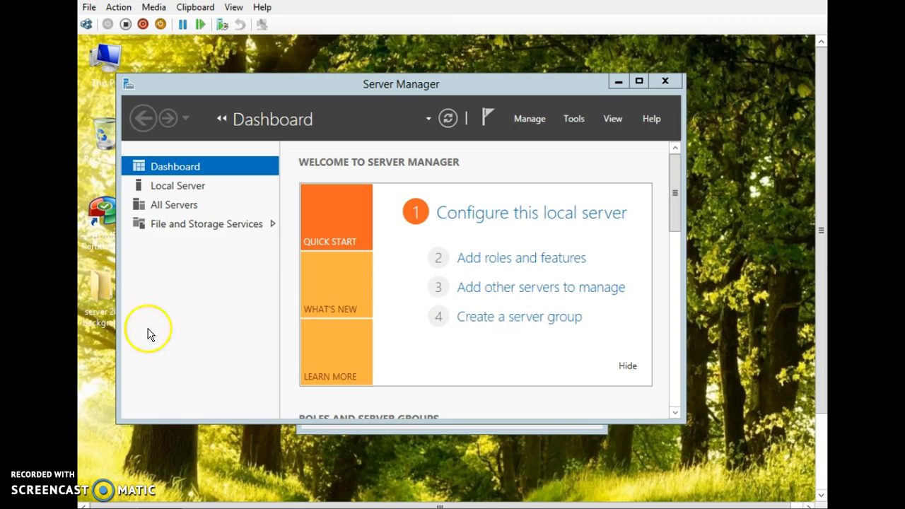
Minimize Server Manager and cancel the Shutdown Event Tracker dialog
left_click(616, 82)
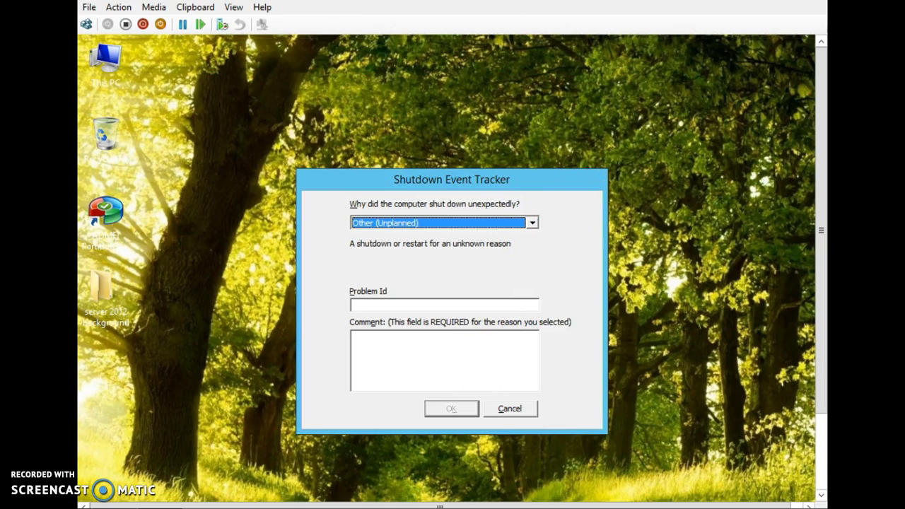
left_click(510, 408)
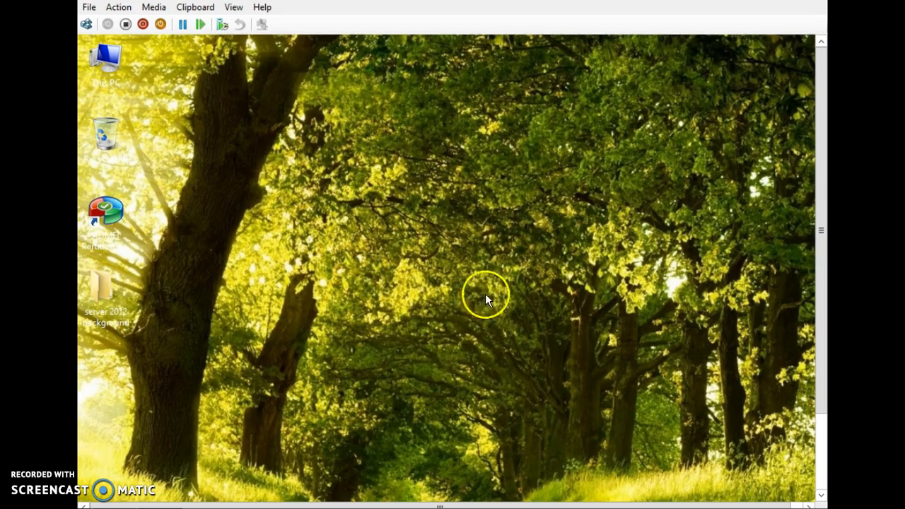
left_click_drag(814, 257, 814, 333)
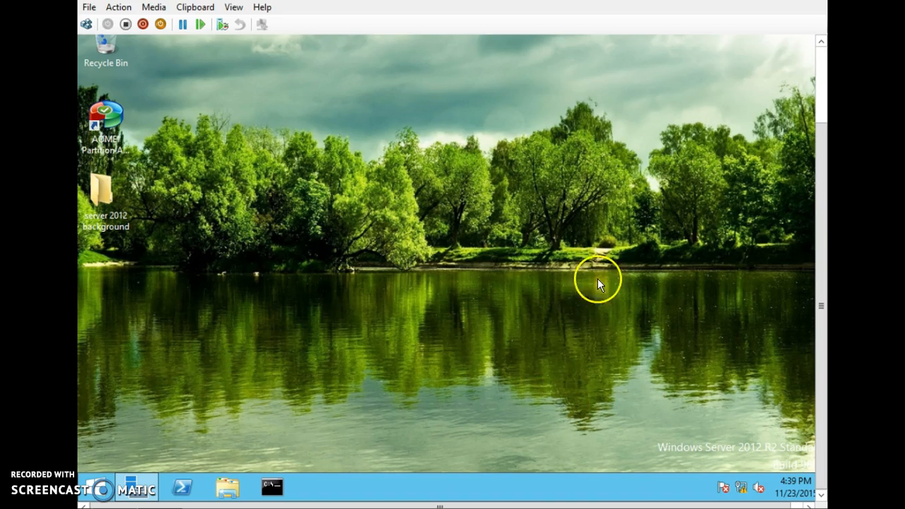
Restore Server Manager from the taskbar and open its Manage menu
left_click(131, 488)
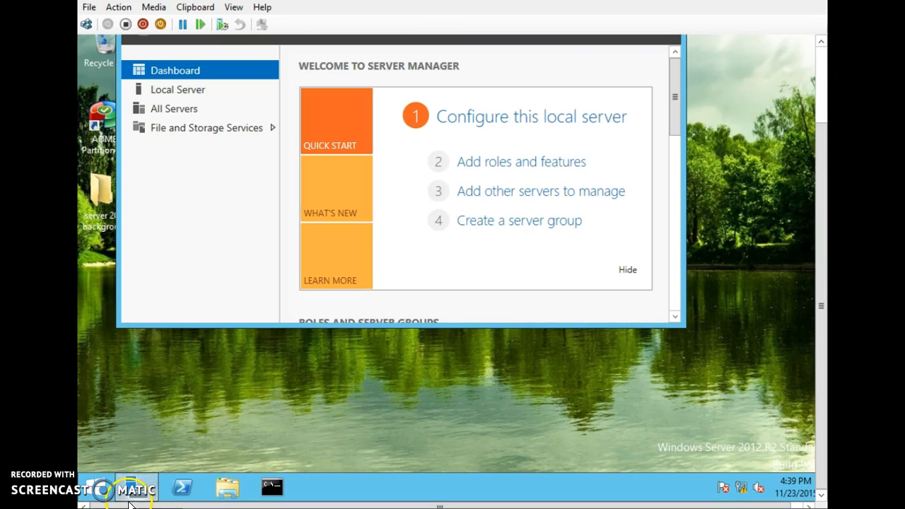
scroll(820, 233, "up", 1)
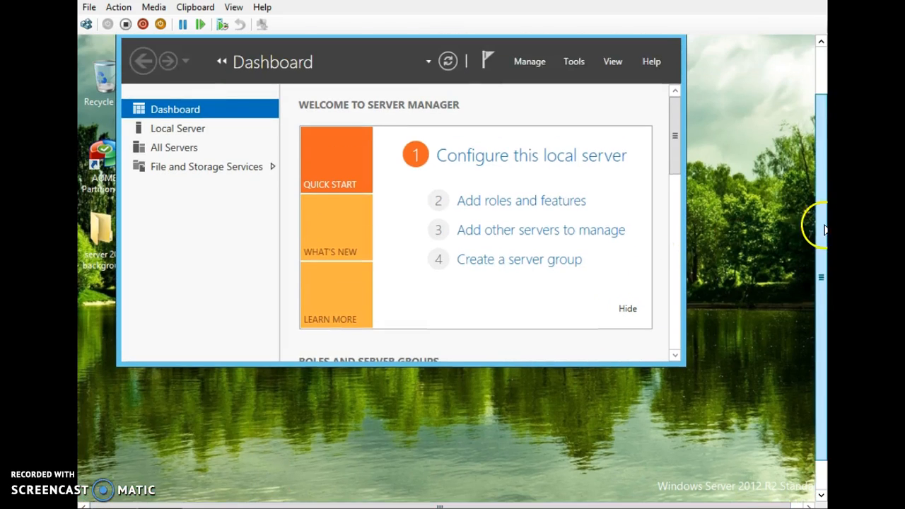
scroll(821, 234, "up", 1)
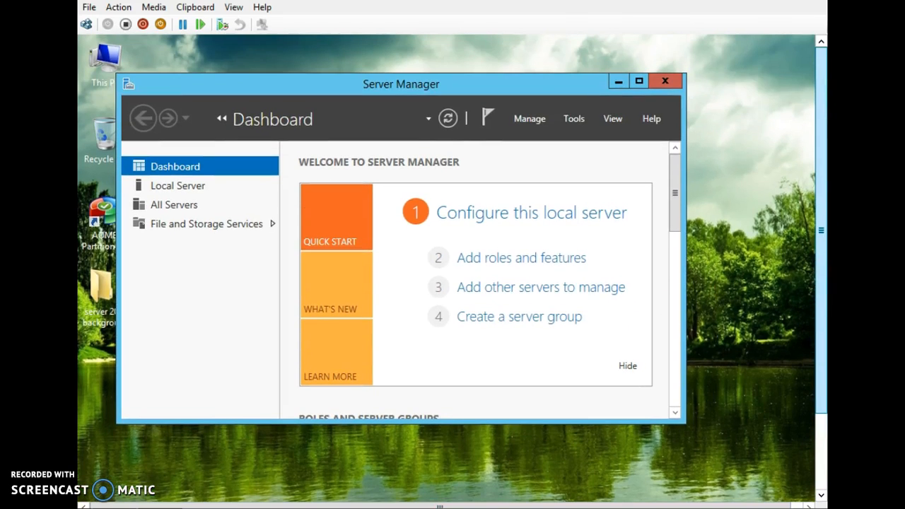
left_click(529, 120)
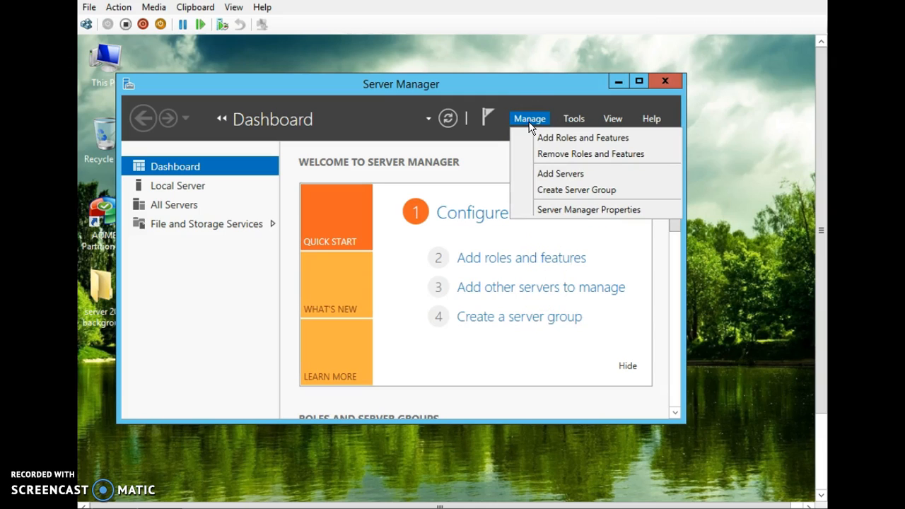
Start Remove Roles and Features and advance past the introduction with the local server selected
left_click(564, 154)
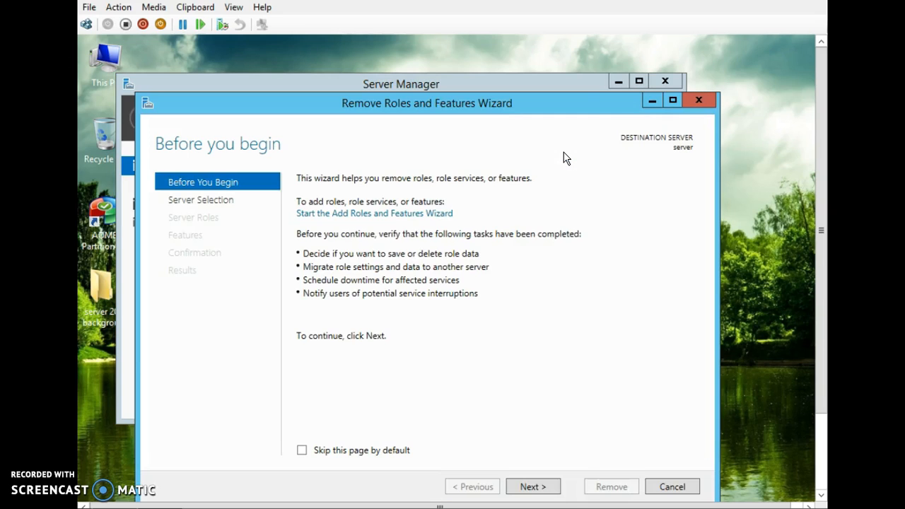
left_click_drag(567, 109, 597, 56)
left_click(565, 433)
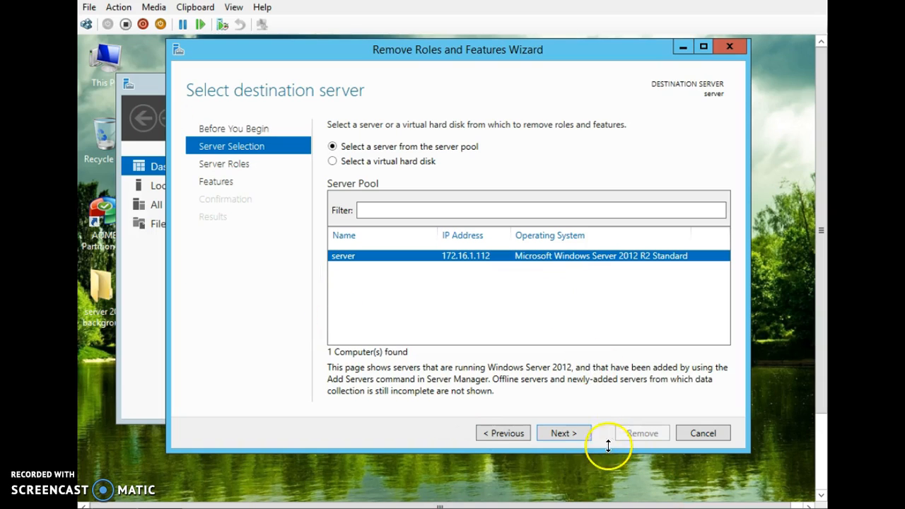
left_click(577, 433)
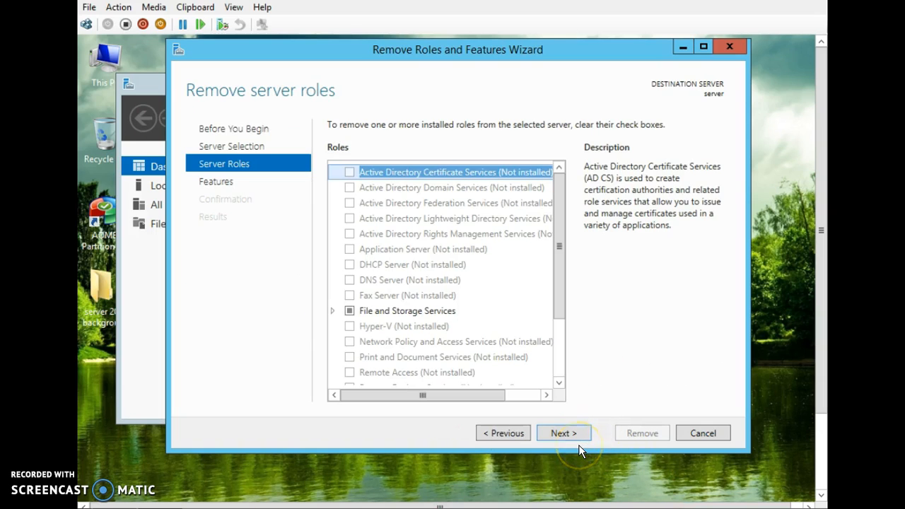
Move past Server Roles to Features and expand User Interfaces and Infrastructure
left_click(578, 447)
left_click(163, 303)
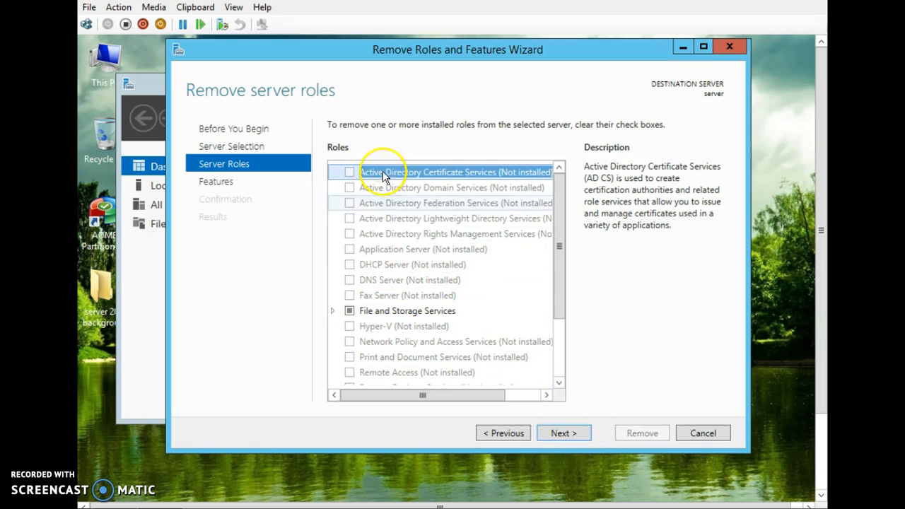
left_click(577, 439)
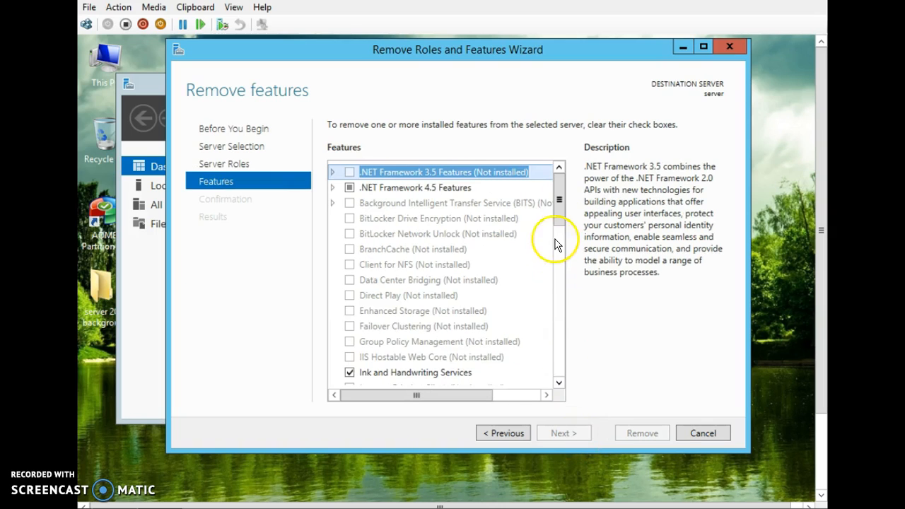
left_click_drag(560, 202, 570, 338)
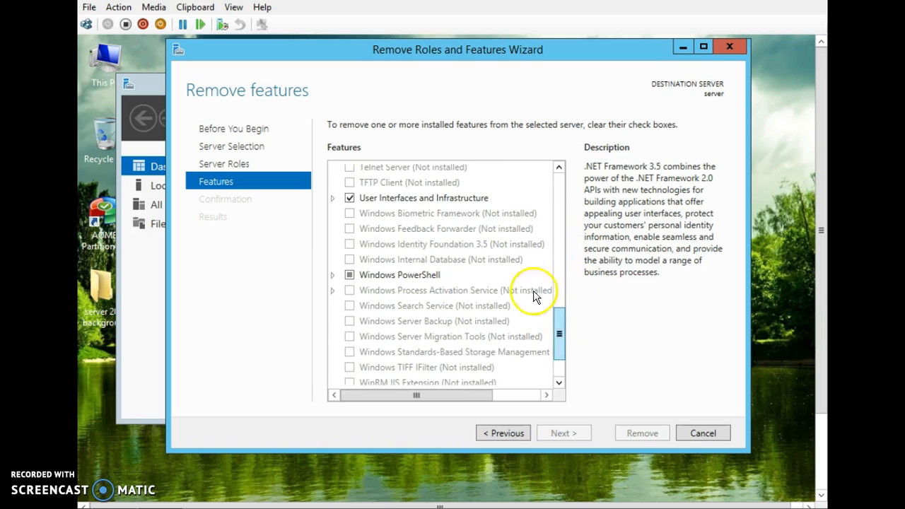
left_click(332, 199)
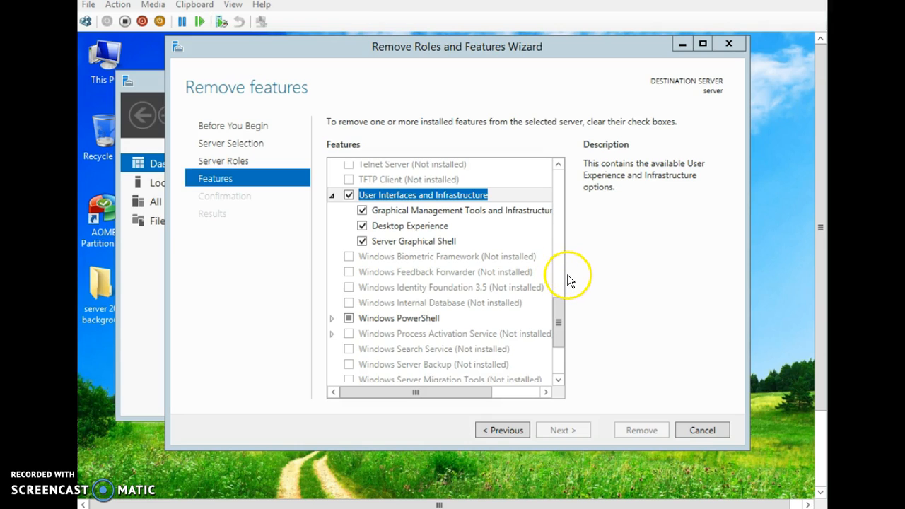
Uncheck Graphical Management Tools and Infrastructure, remove its dependent features, and proceed to confirmation
left_click(363, 211)
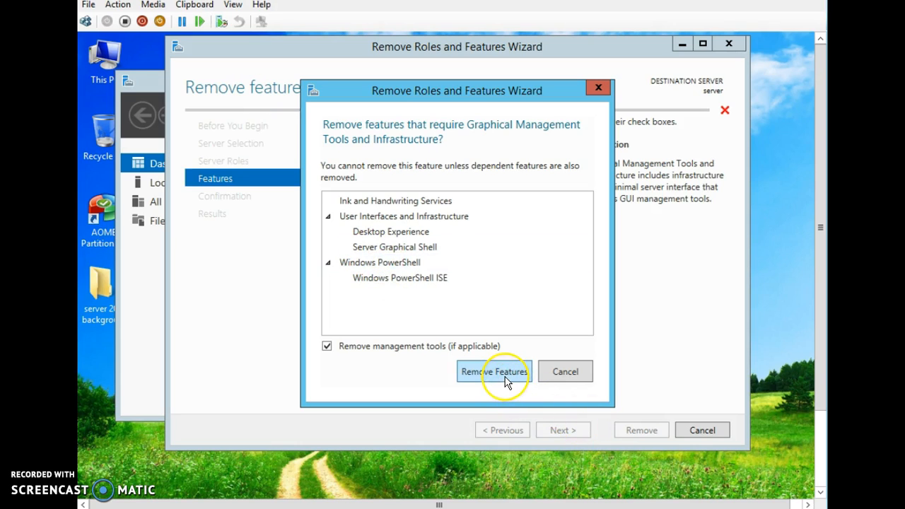
left_click(506, 382)
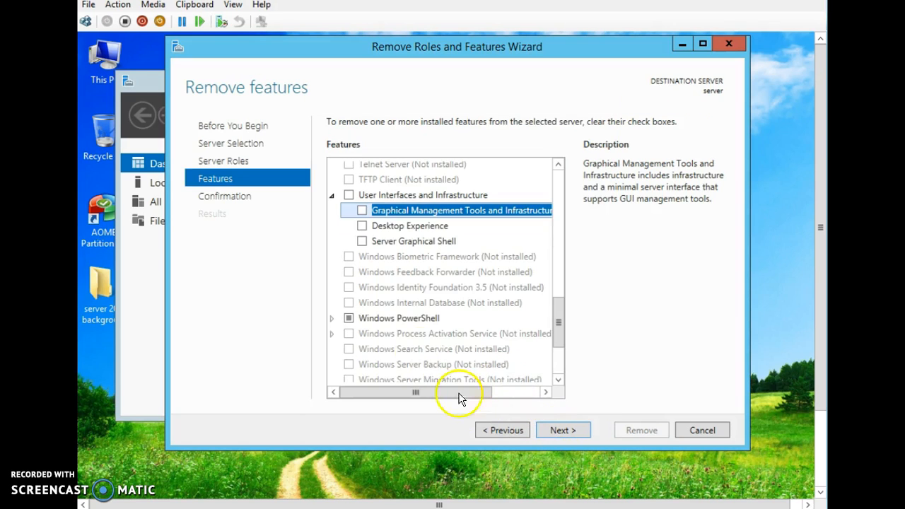
left_click(563, 430)
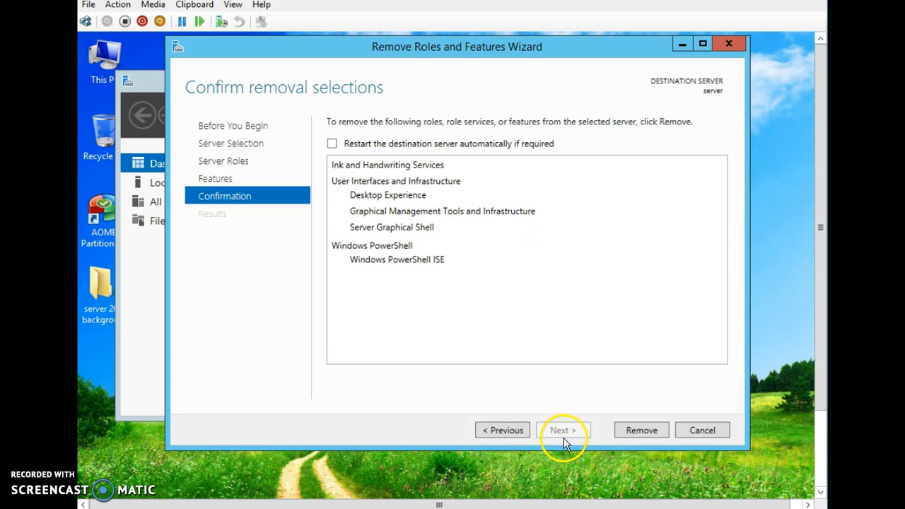
Start removing the listed GUI features and wait until the wizard reports a pending restart
left_click(646, 430)
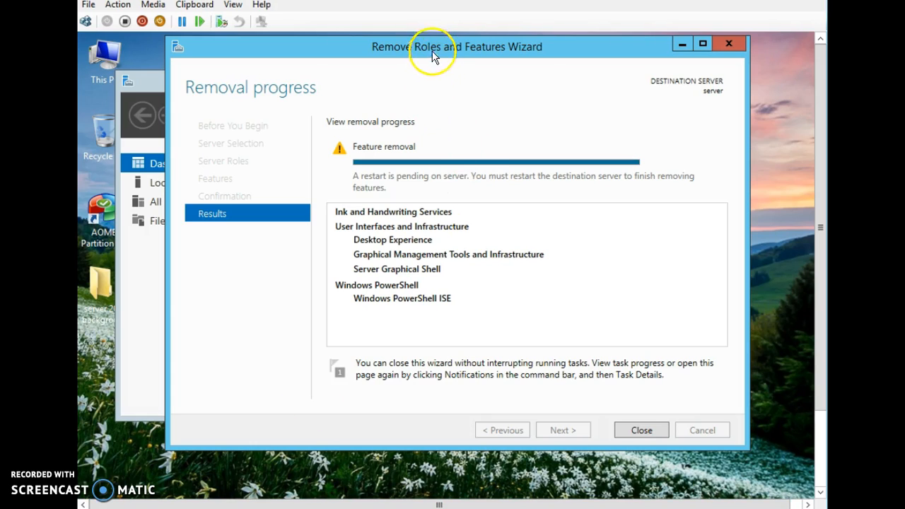
left_click_drag(430, 89, 447, 98)
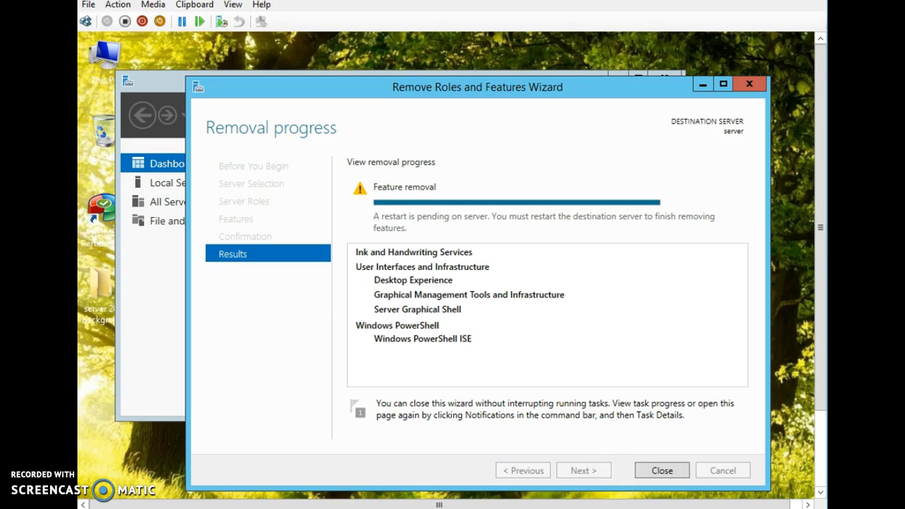
Close the removal wizard, check the pending-restart notification, and close Server Manager
left_click(667, 472)
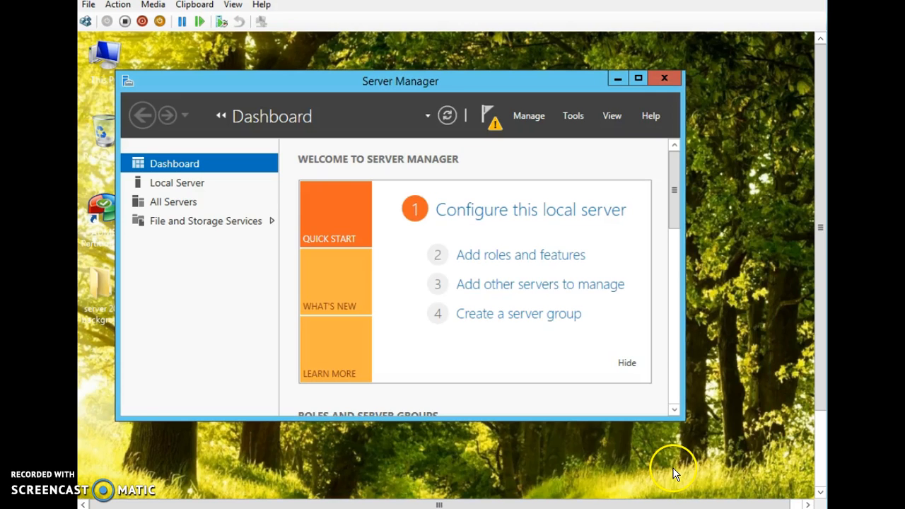
left_click(494, 120)
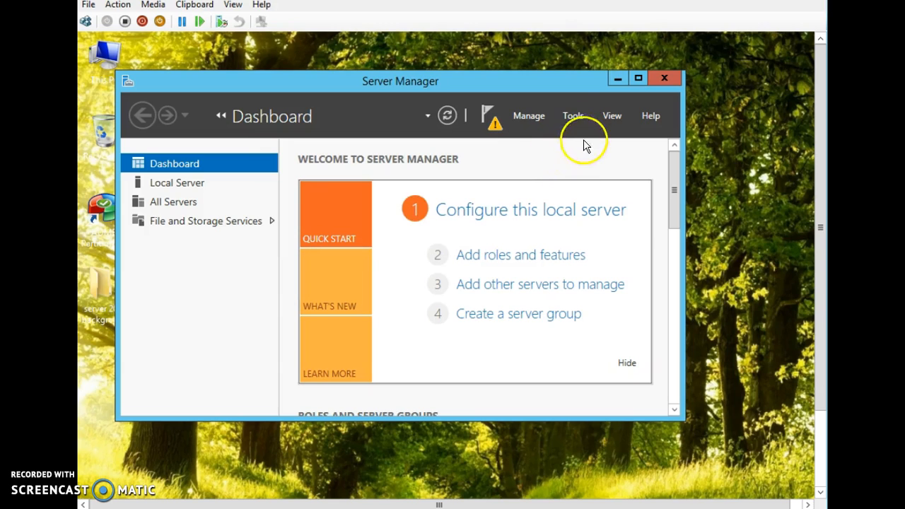
left_click(670, 80)
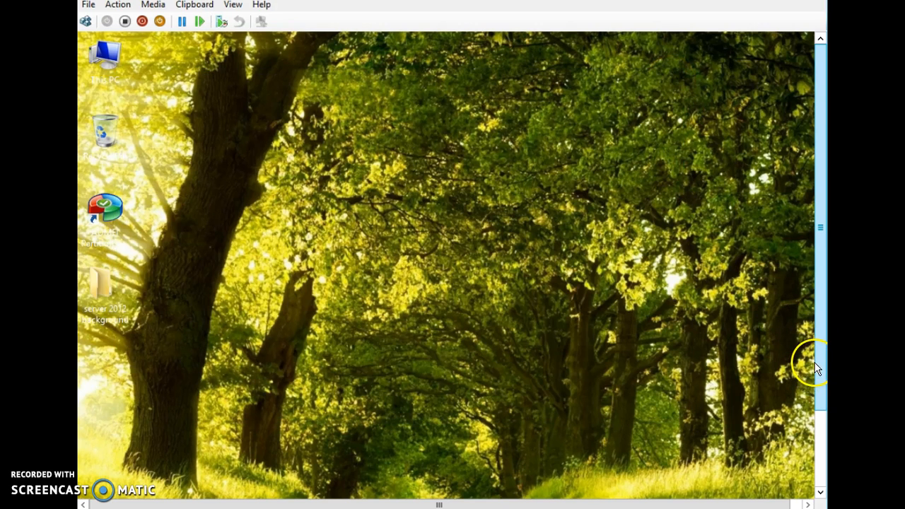
Restart the server from Settings > Power with Other (Planned) as the shutdown reason
left_click_drag(819, 238, 819, 362)
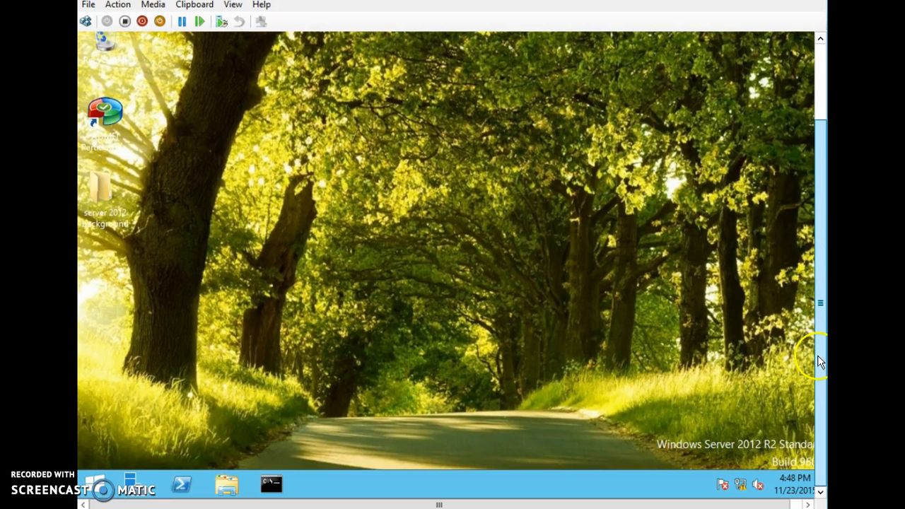
mouse_move(814, 502)
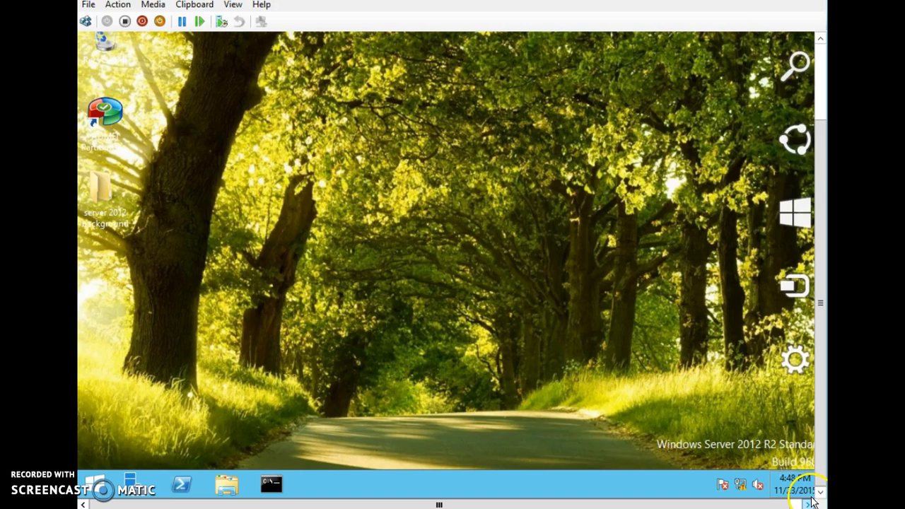
left_click(795, 359)
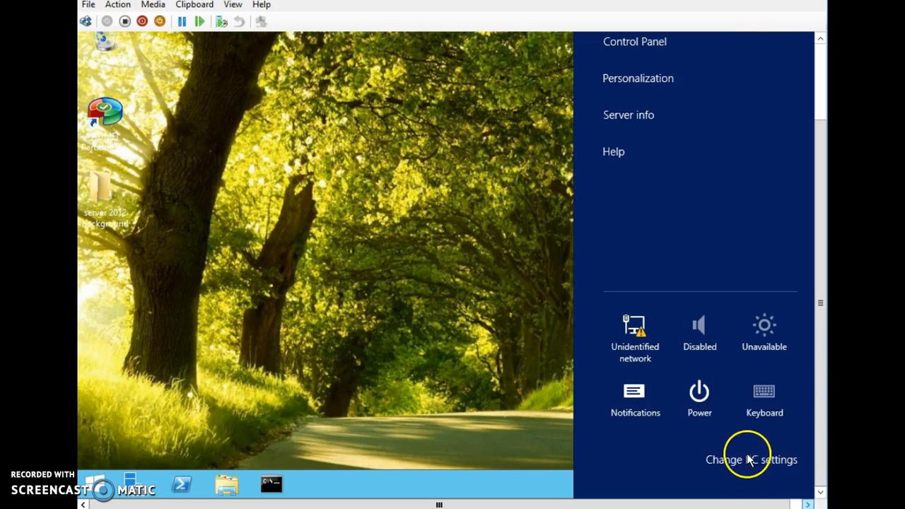
left_click(700, 395)
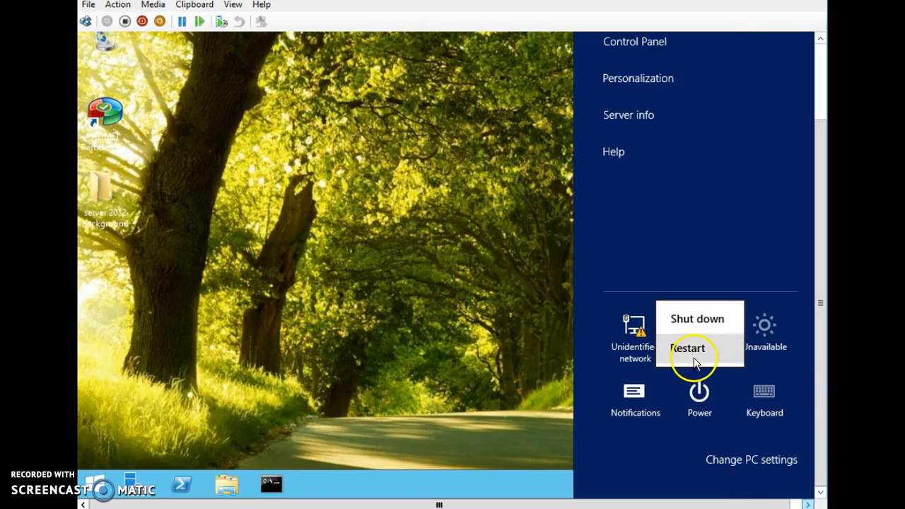
left_click(690, 349)
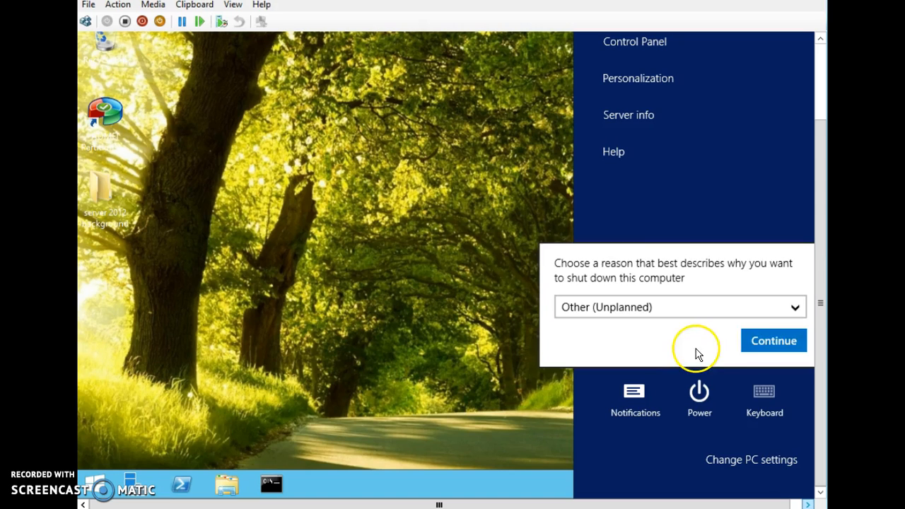
left_click(790, 305)
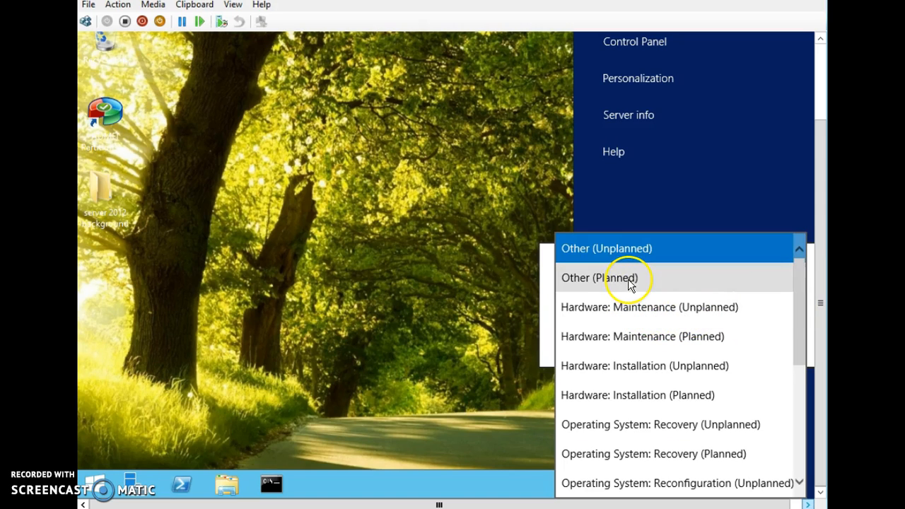
left_click(632, 280)
left_click(773, 343)
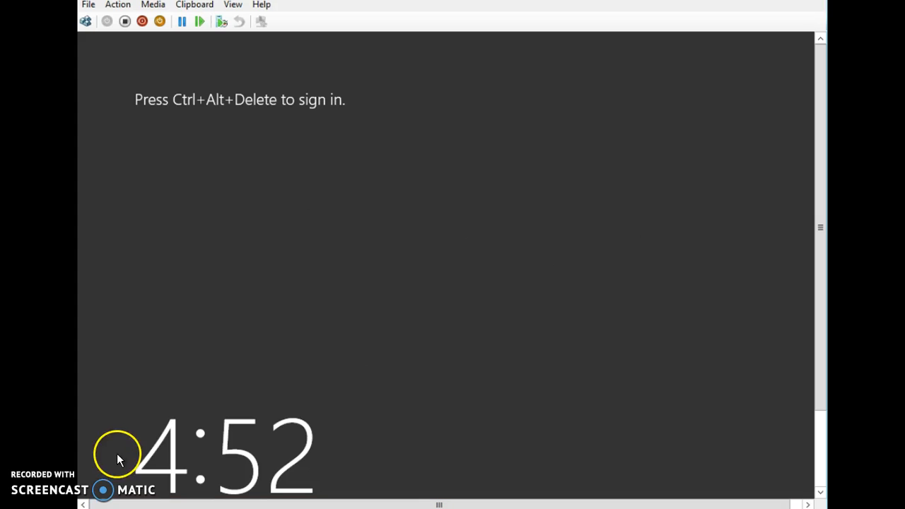
Send Ctrl+Alt+Delete and sign in as Administrator with the account password
left_click(86, 22)
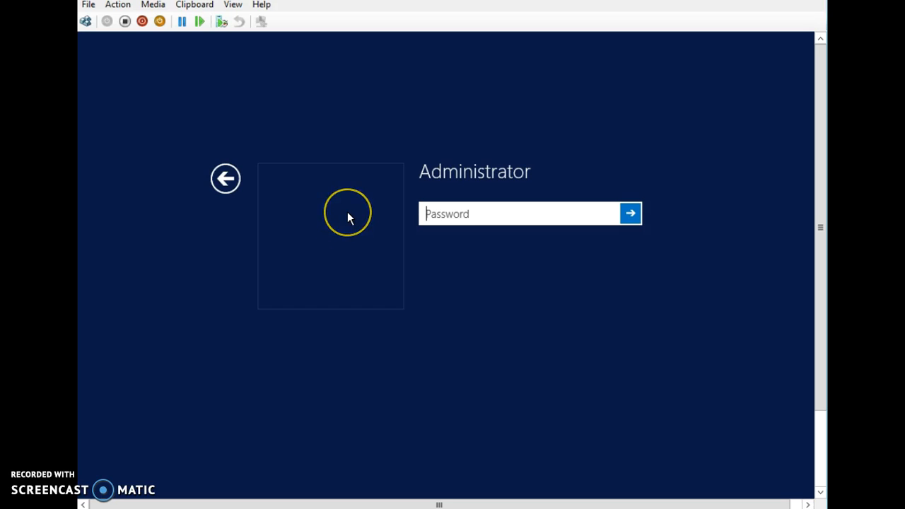
type("*****")
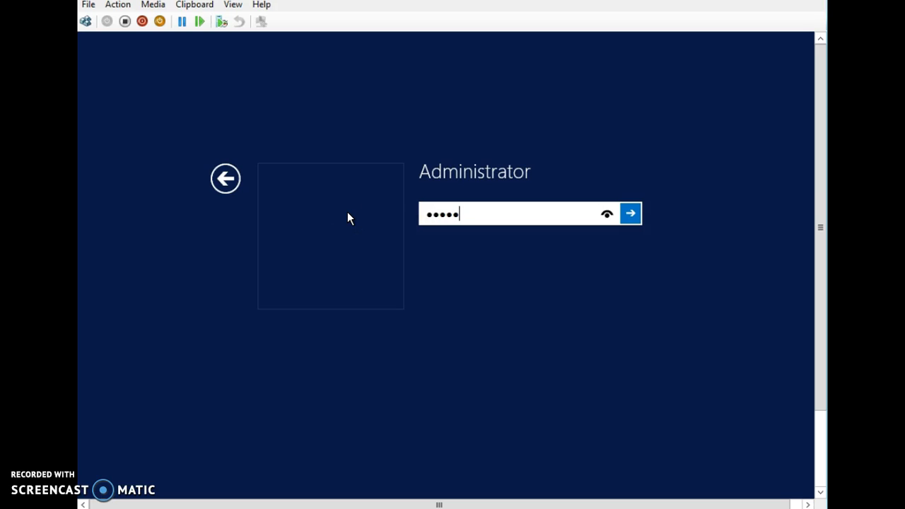
type("***")
key("Return")
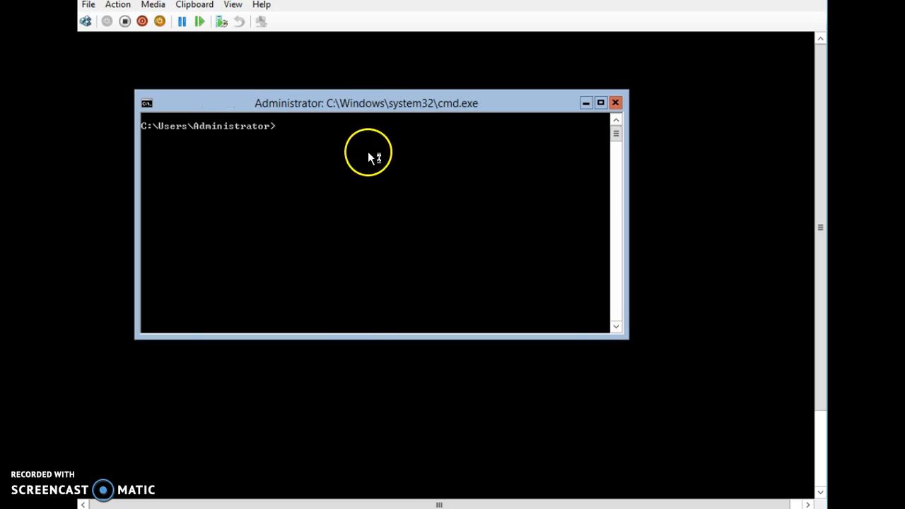
Run powershell.exe at the Server Core command prompt to get a PS prompt
left_click_drag(374, 105, 408, 121)
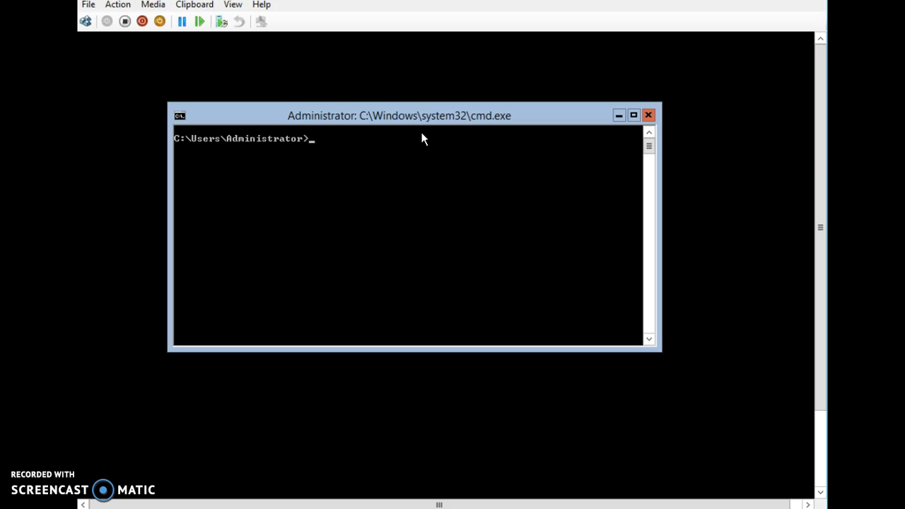
type("powershell.exe")
key("Return")
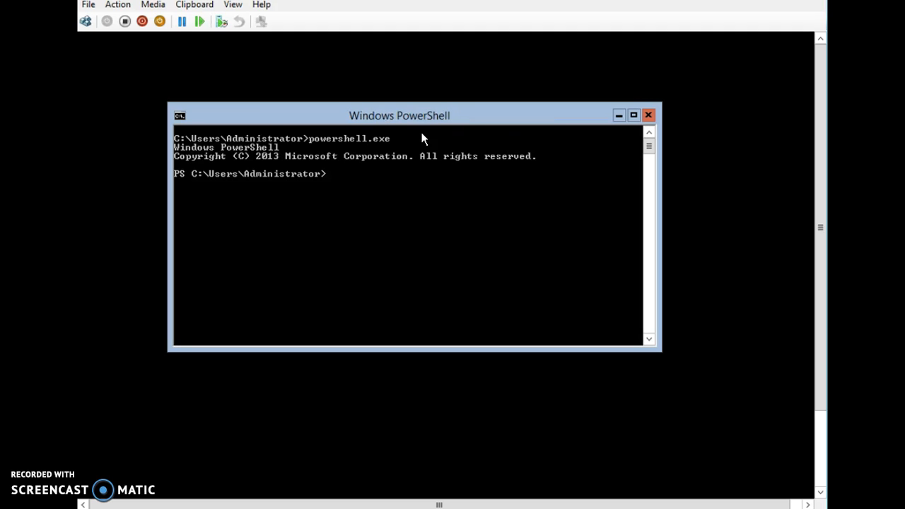